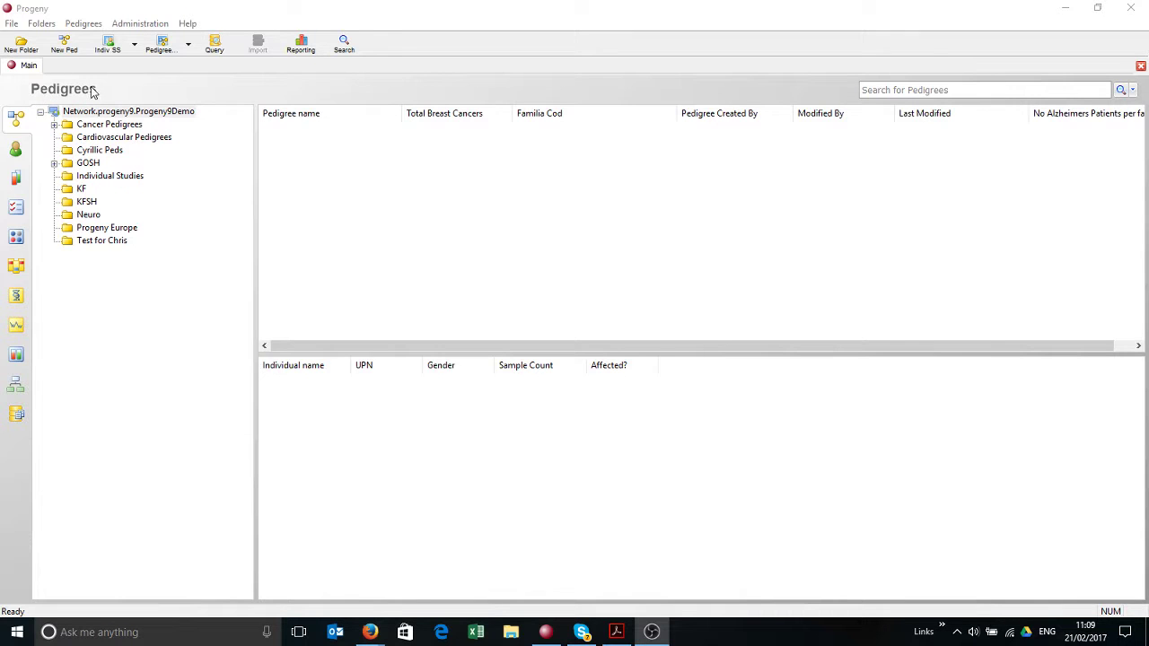
Open the database's automated backups and review the destination path and schedule of the Daily-Backup event.
right_click(54, 114)
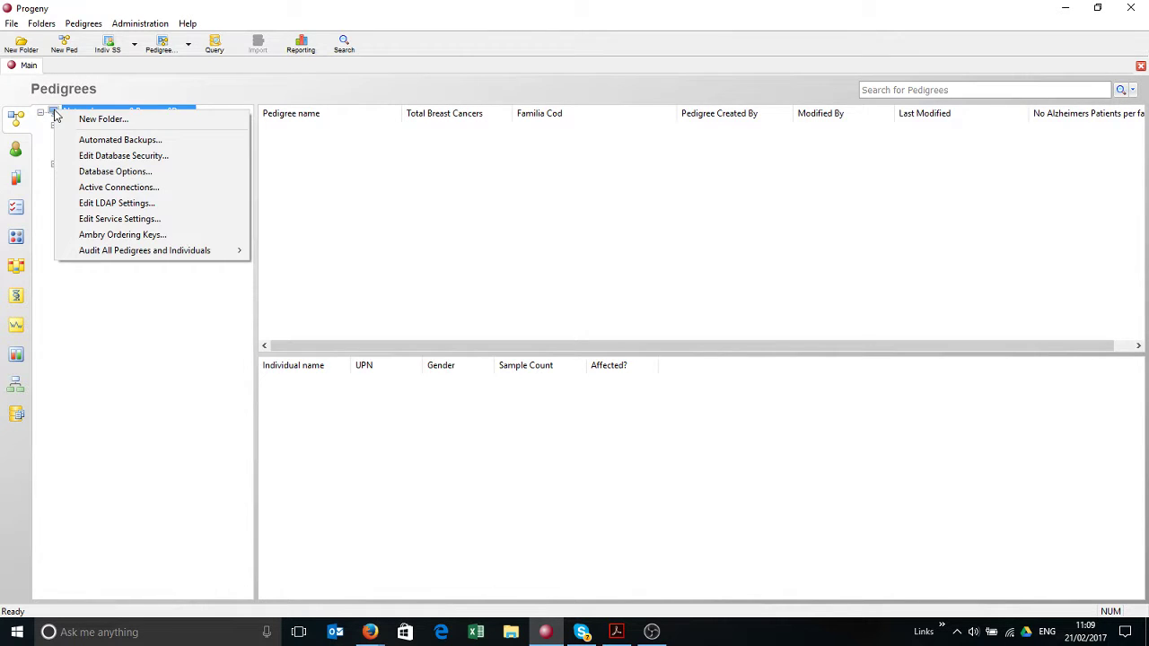
click(147, 141)
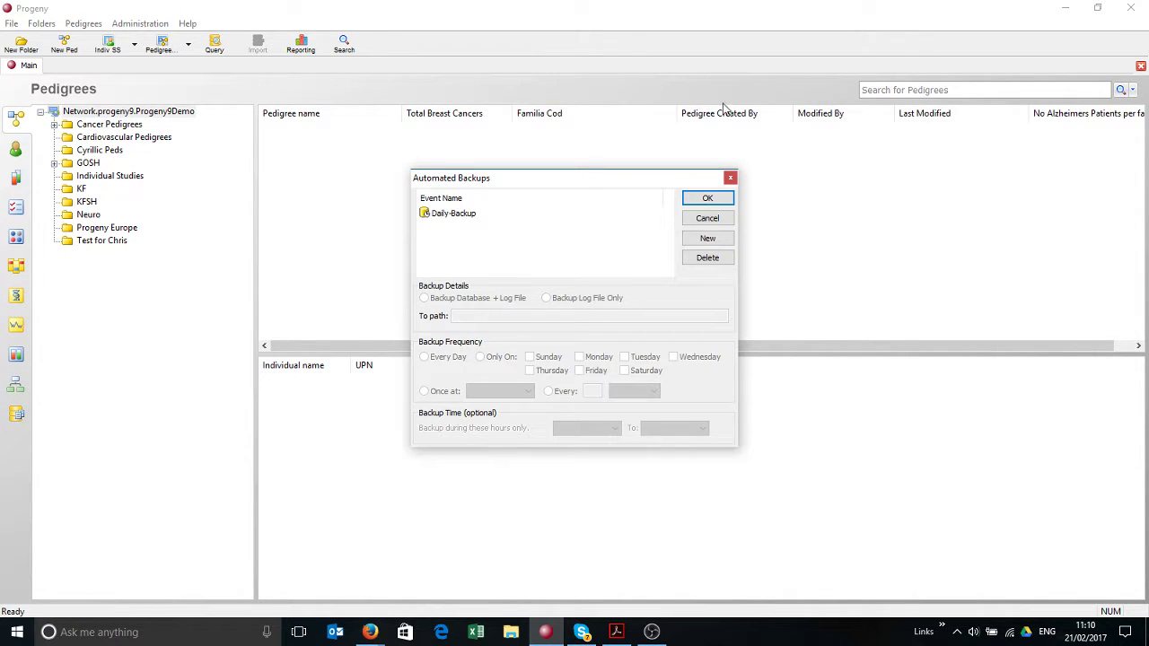
click(439, 222)
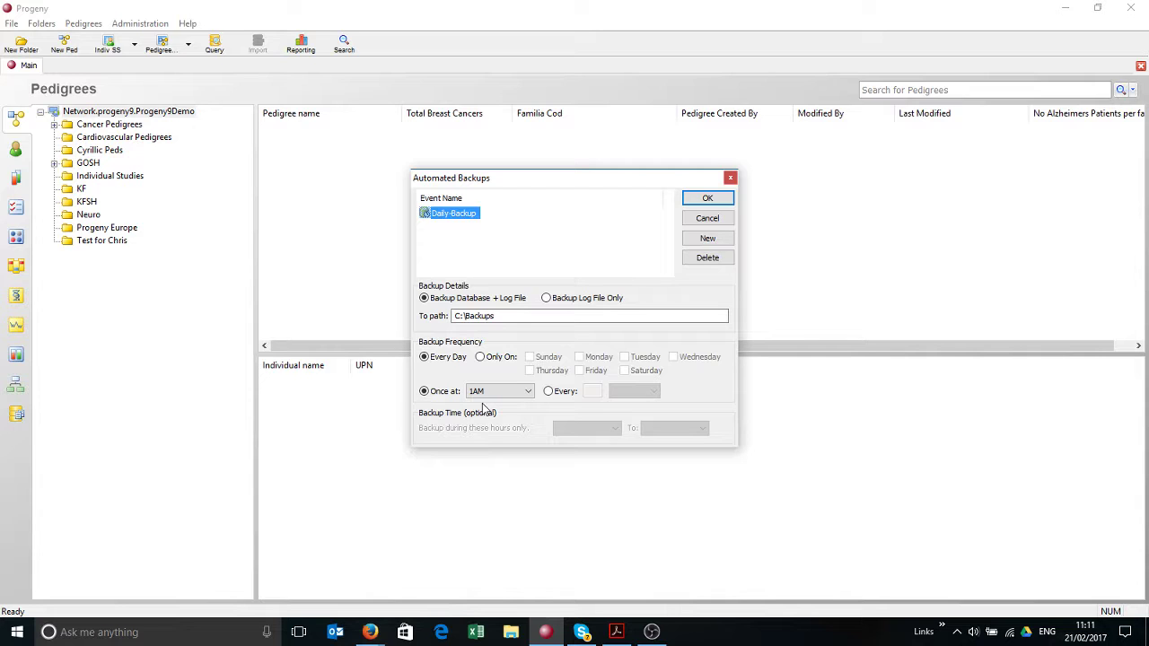
click(466, 316)
Create a new automated backup event named Monday.
click(707, 239)
text(M)
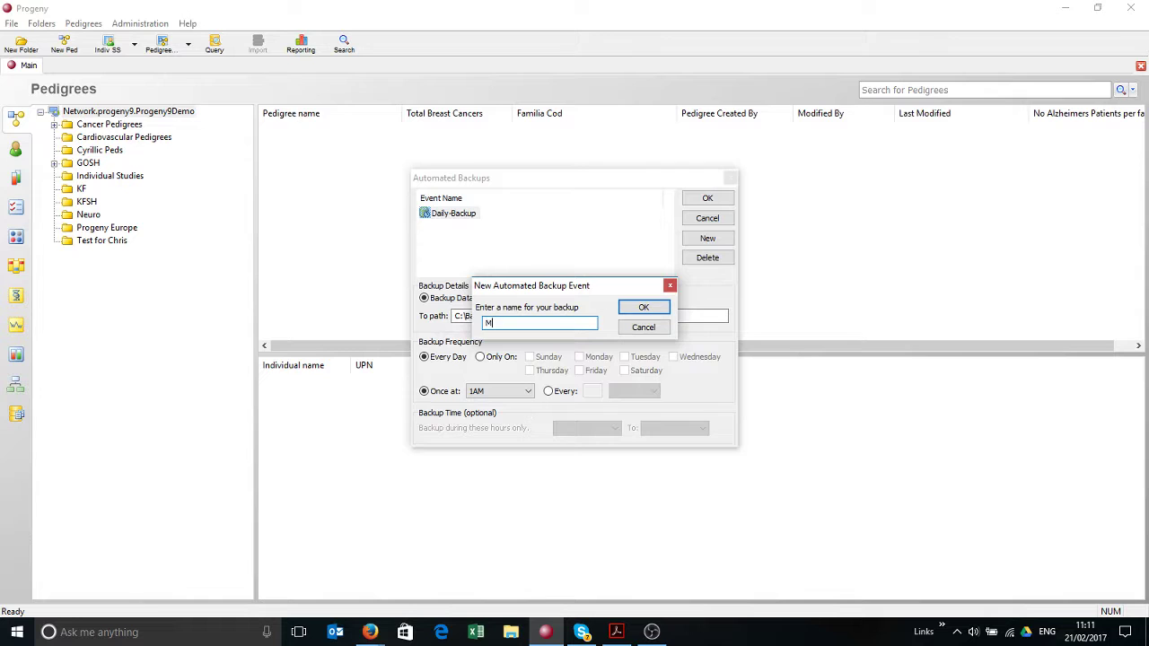
text(onday)
click(642, 309)
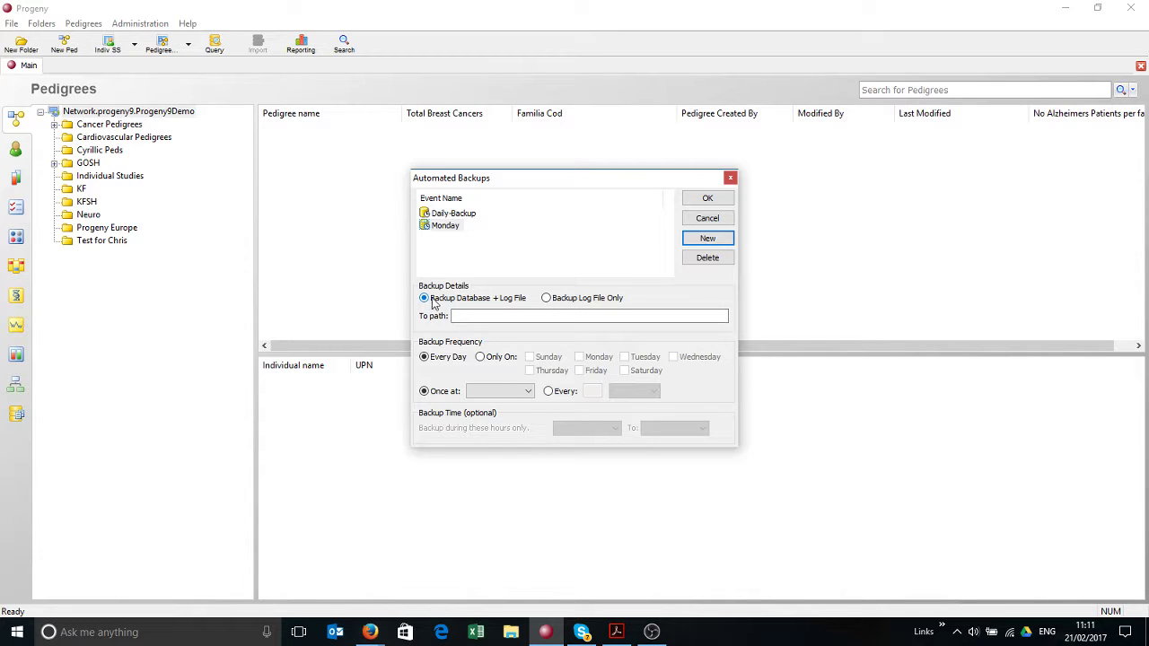
Set the Monday event to back up to C:\Backups\Monday, only on Monday, once at 1AM.
click(474, 315)
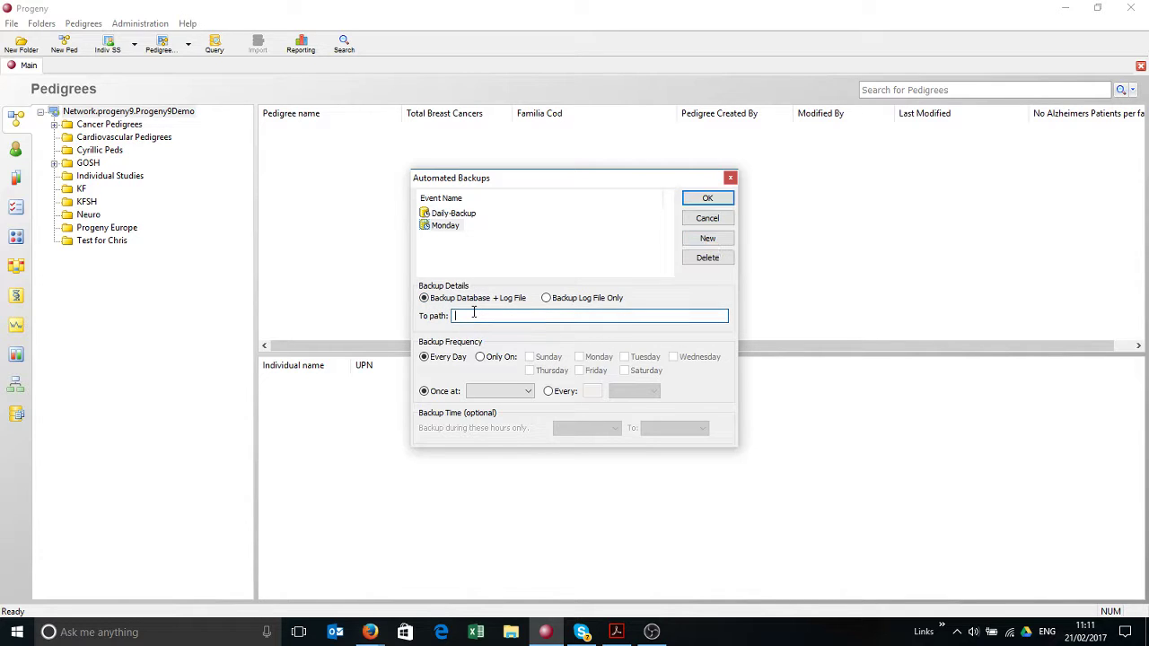
text(C:\Backups\Monday)
click(481, 357)
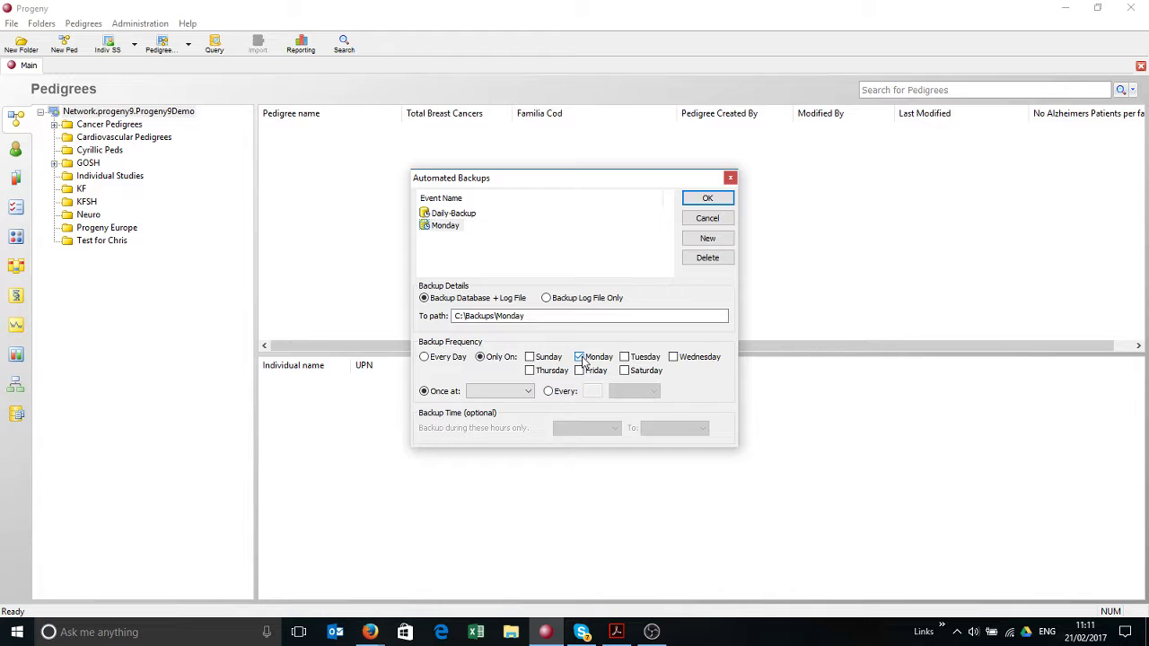
click(488, 396)
click(485, 425)
Create a new automated backup event named Tuesday.
click(706, 241)
text(Tu)
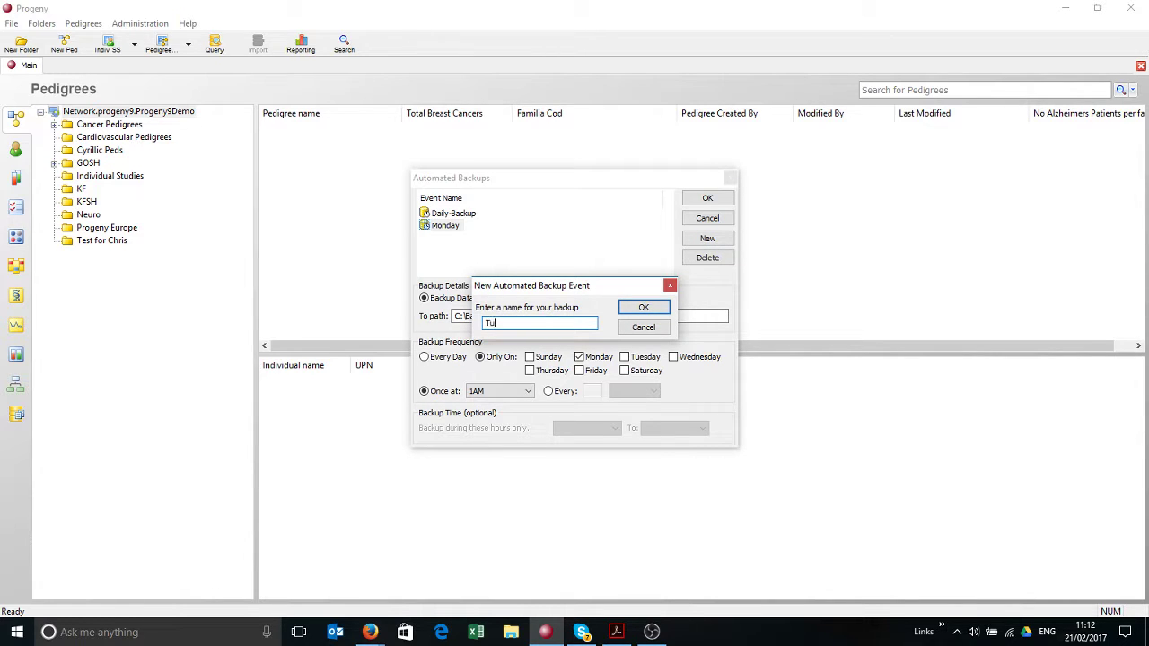
text(esday)
click(652, 308)
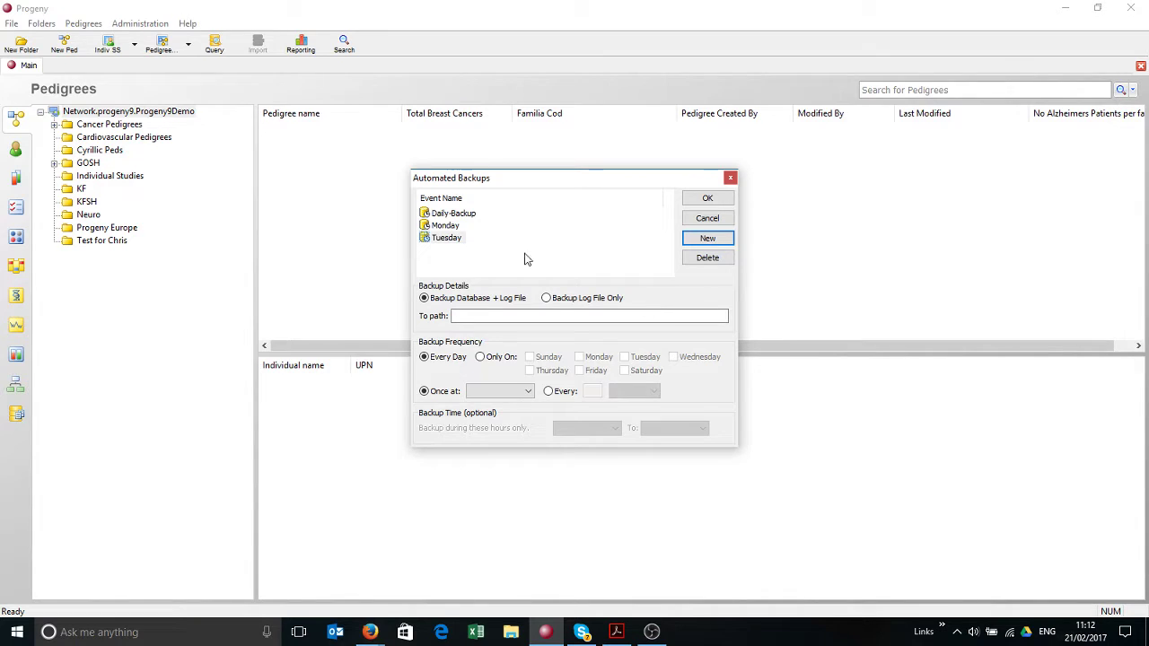
Set the Tuesday event's backup destination path to C:\Backups\Tuesday.
click(454, 227)
click(647, 350)
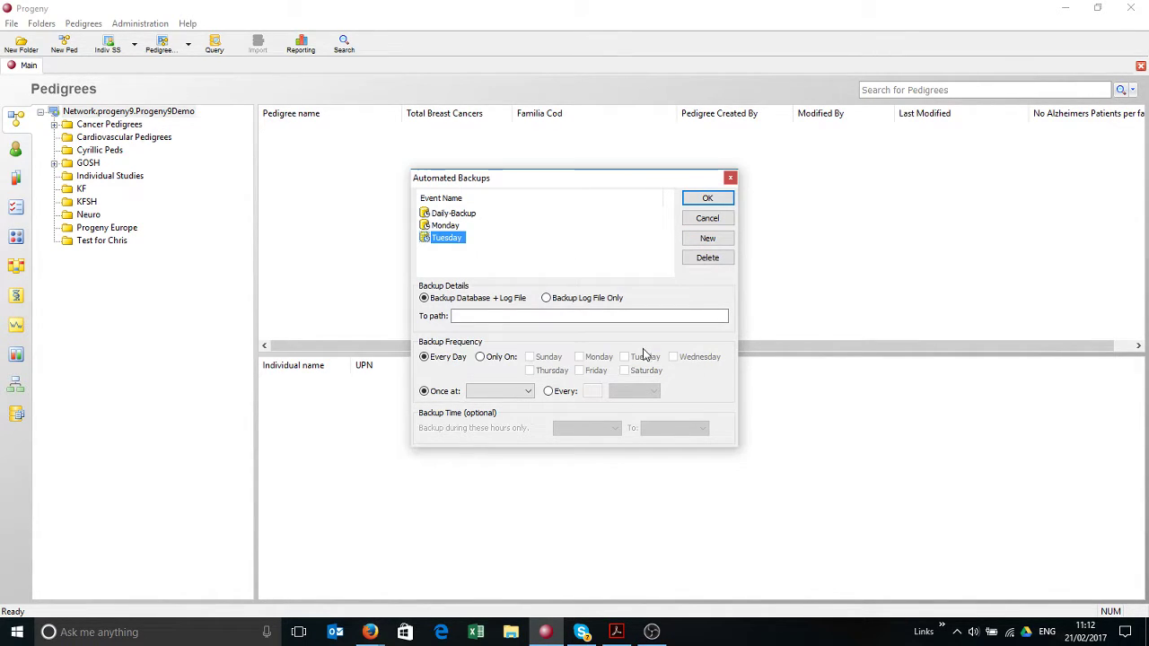
click(536, 318)
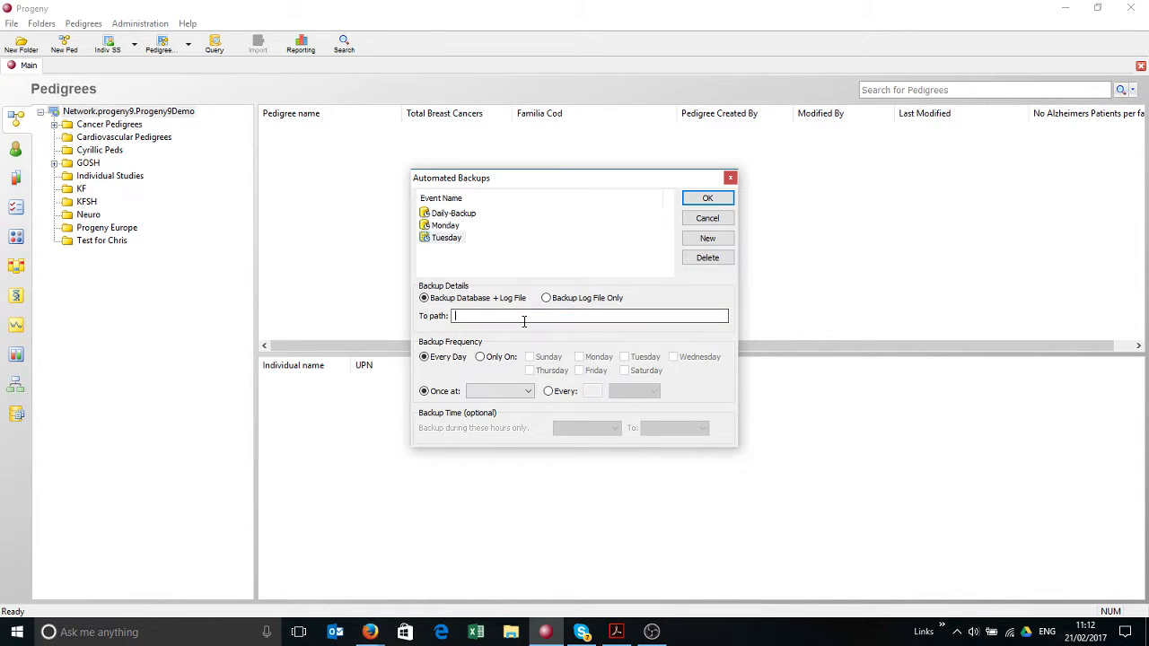
text(C)
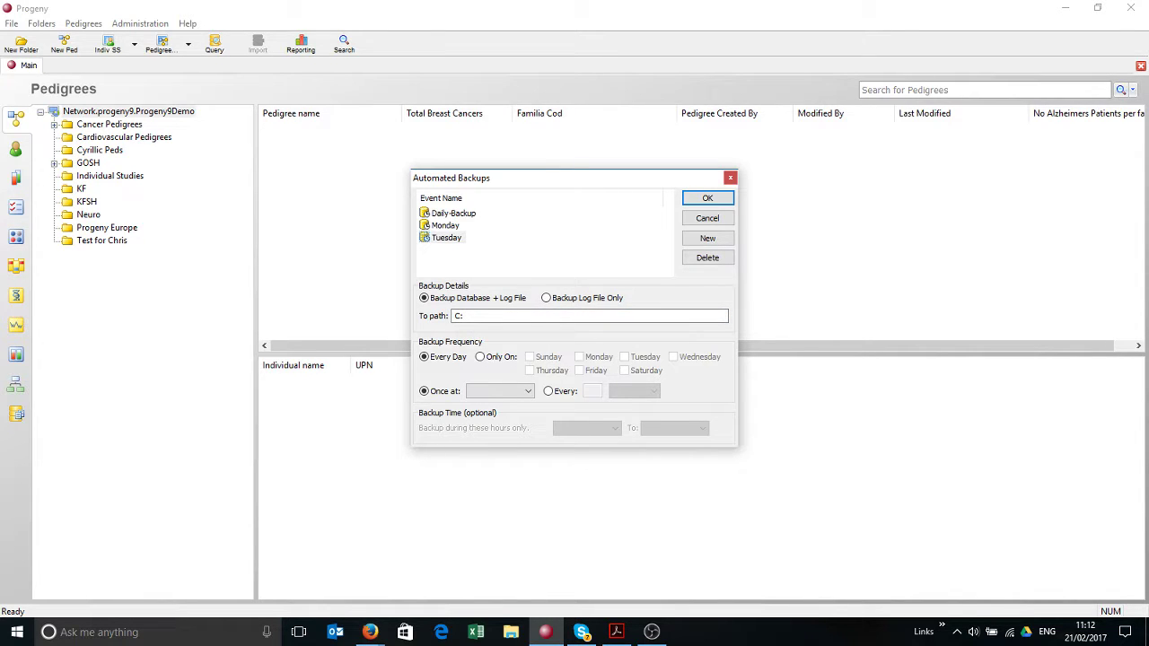
text(:\Backups\T)
key(BackSpace)
key(BackSpace)
text(\Tuesday)
Schedule the Tuesday event only on Tuesday, once at 1AM, and save the automated backup settings.
click(481, 358)
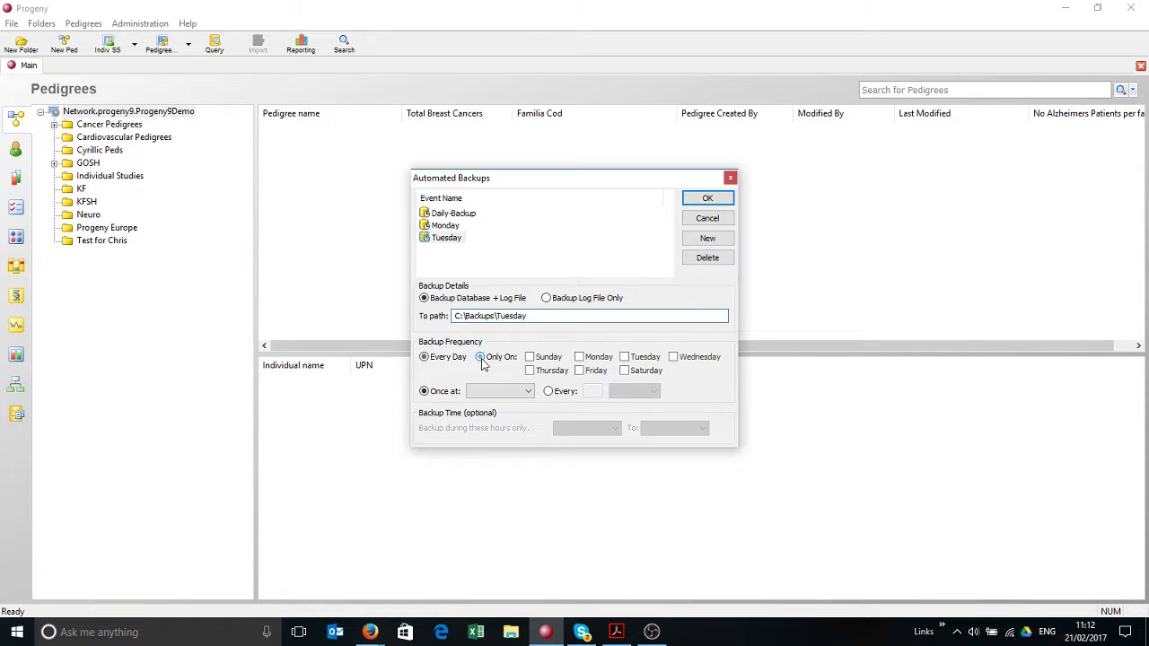
click(624, 356)
click(527, 391)
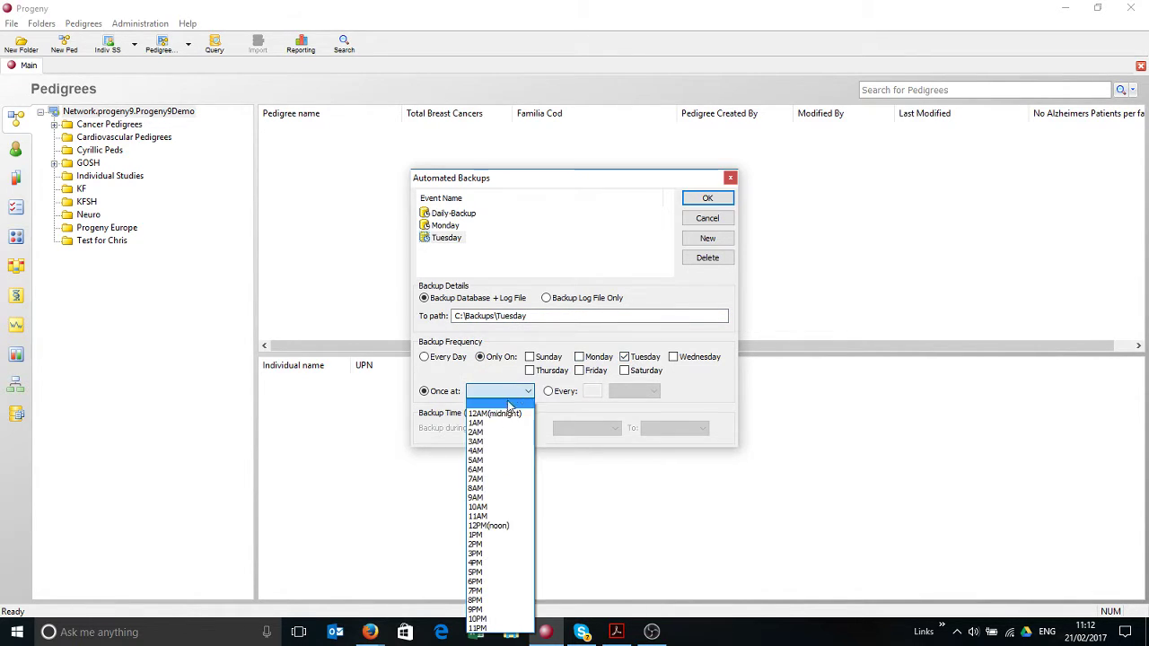
click(481, 422)
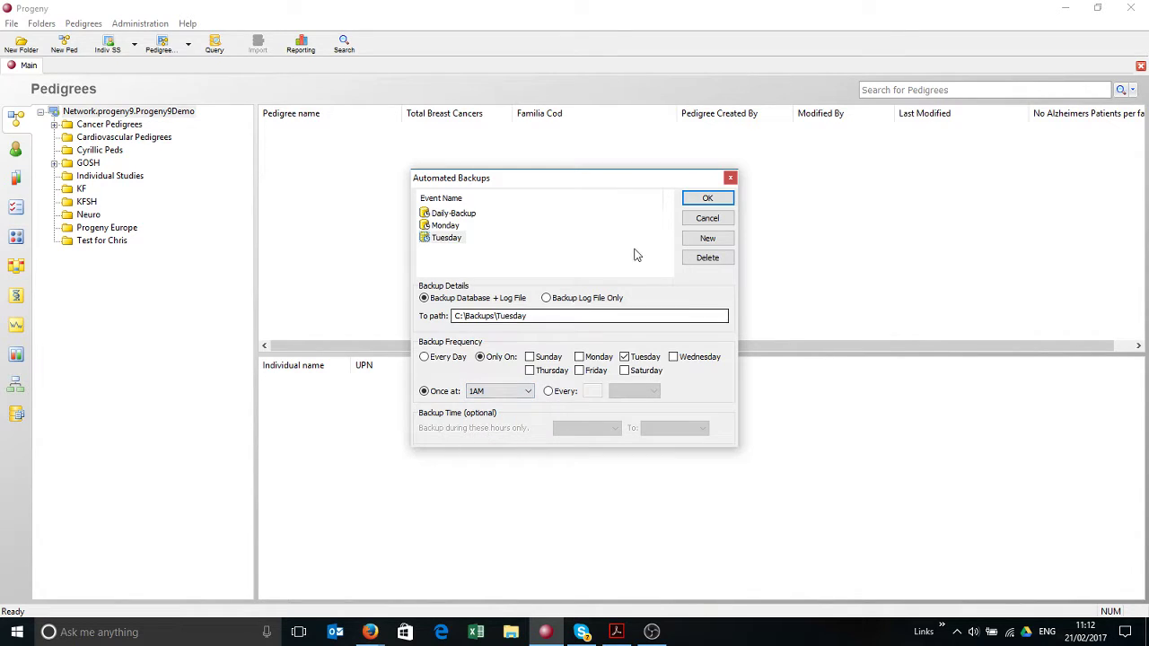
click(707, 199)
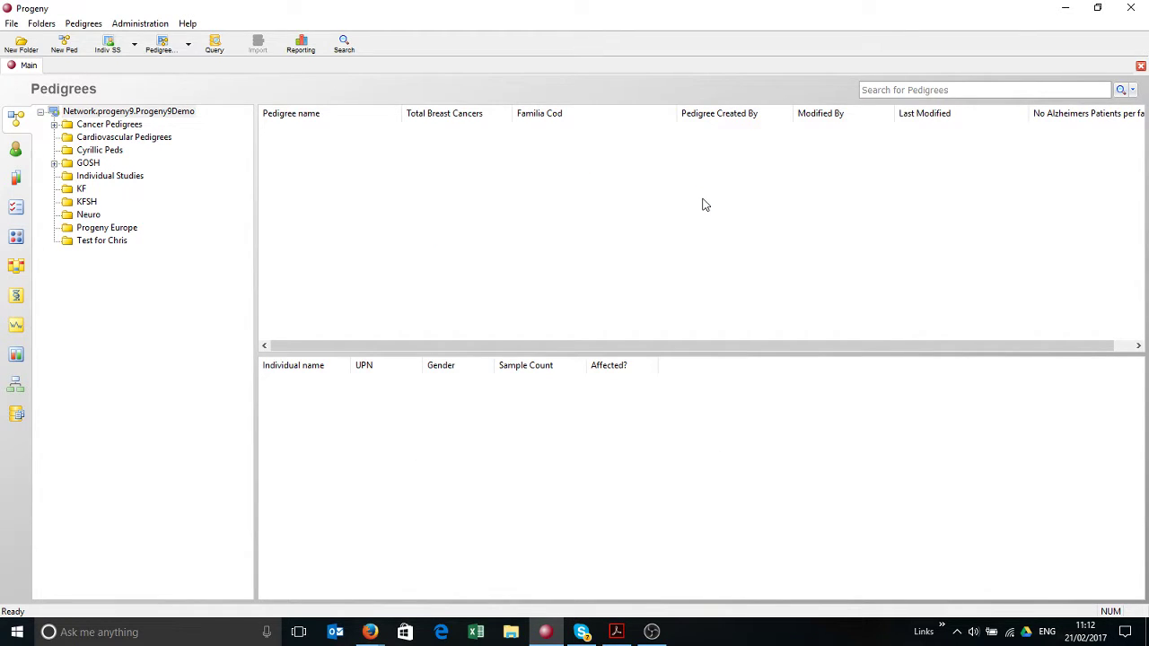
Reopen the database's automated backups, review the Monday event's path and schedule, and close the settings.
right_click(54, 112)
click(116, 142)
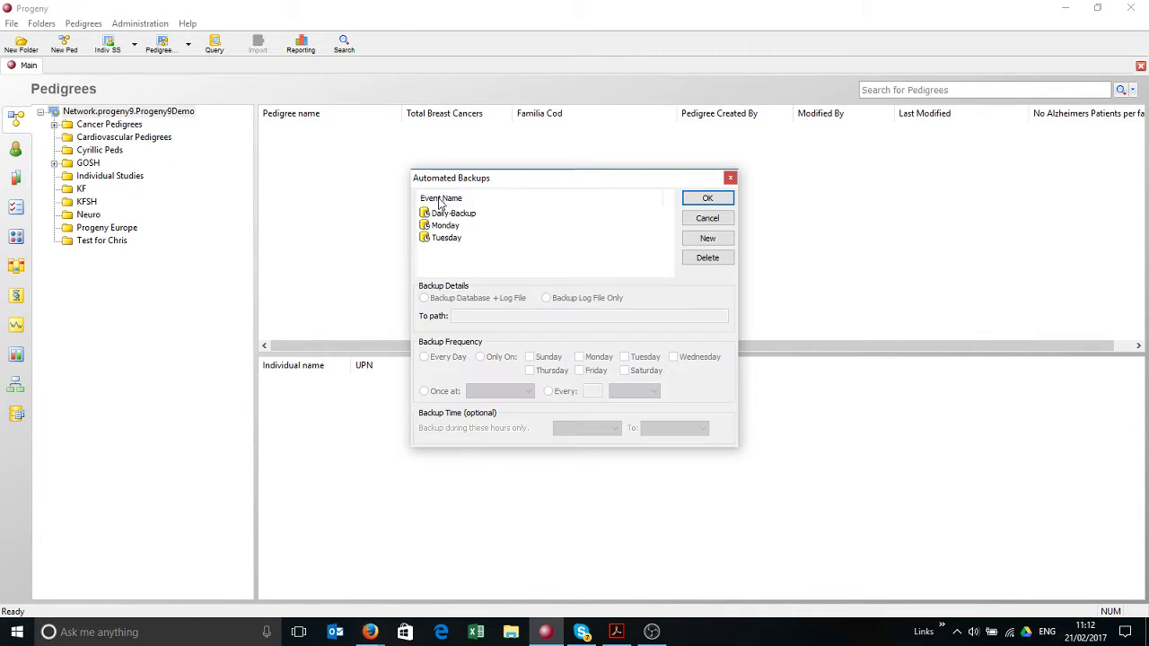
click(443, 226)
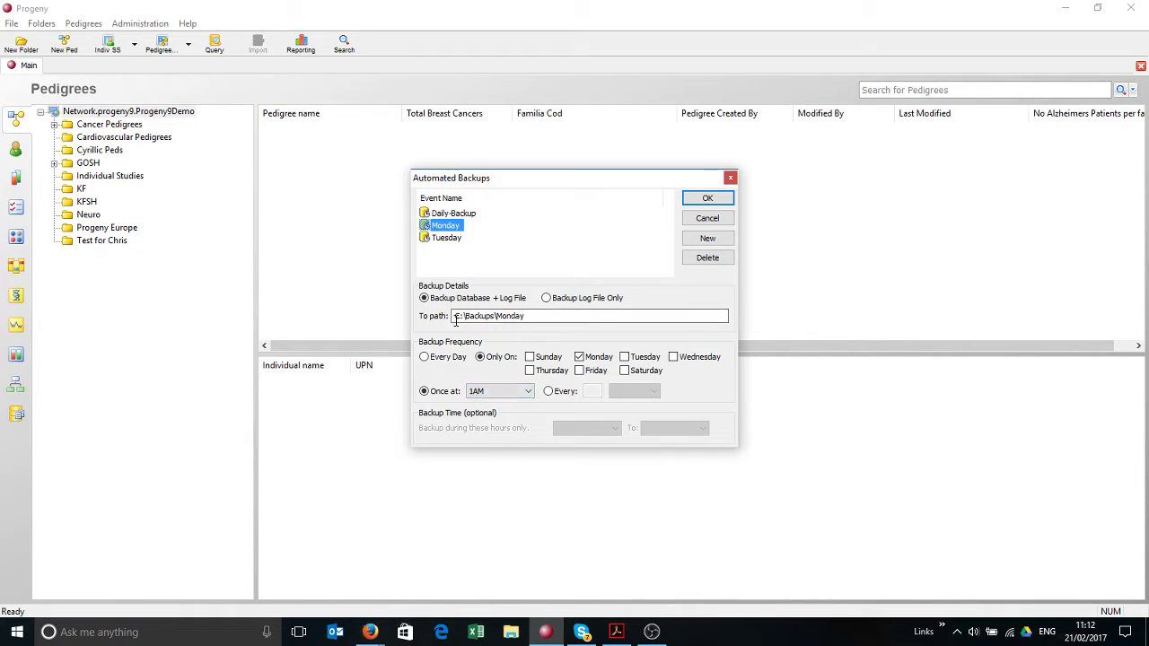
drag(455, 316, 528, 318)
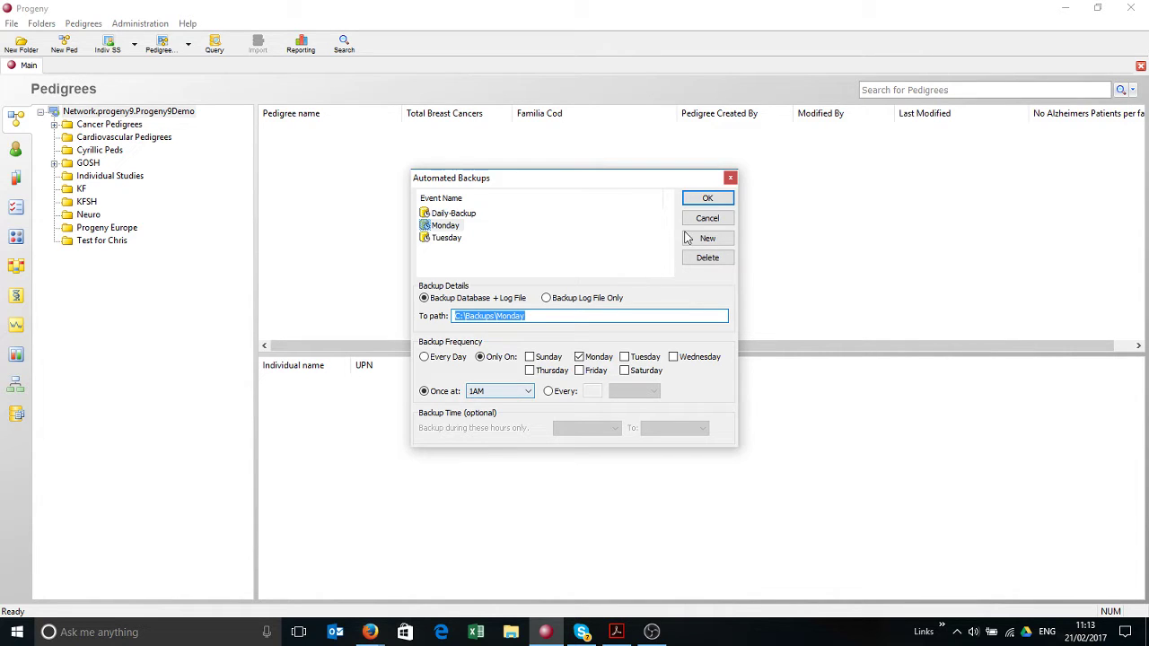
click(707, 201)
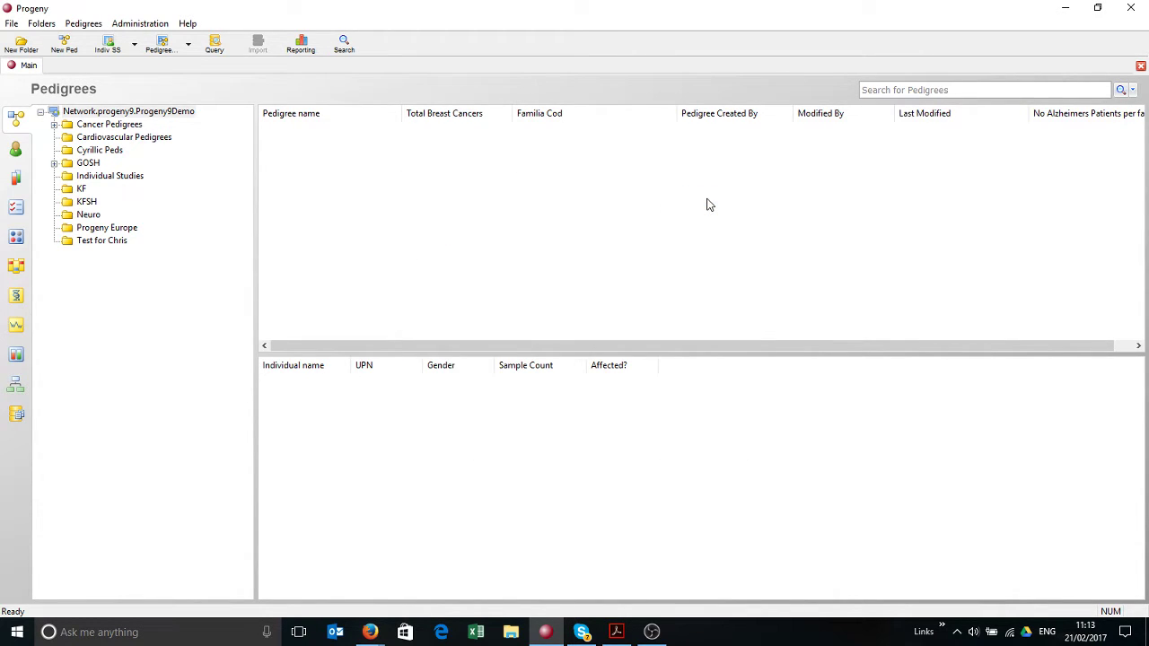